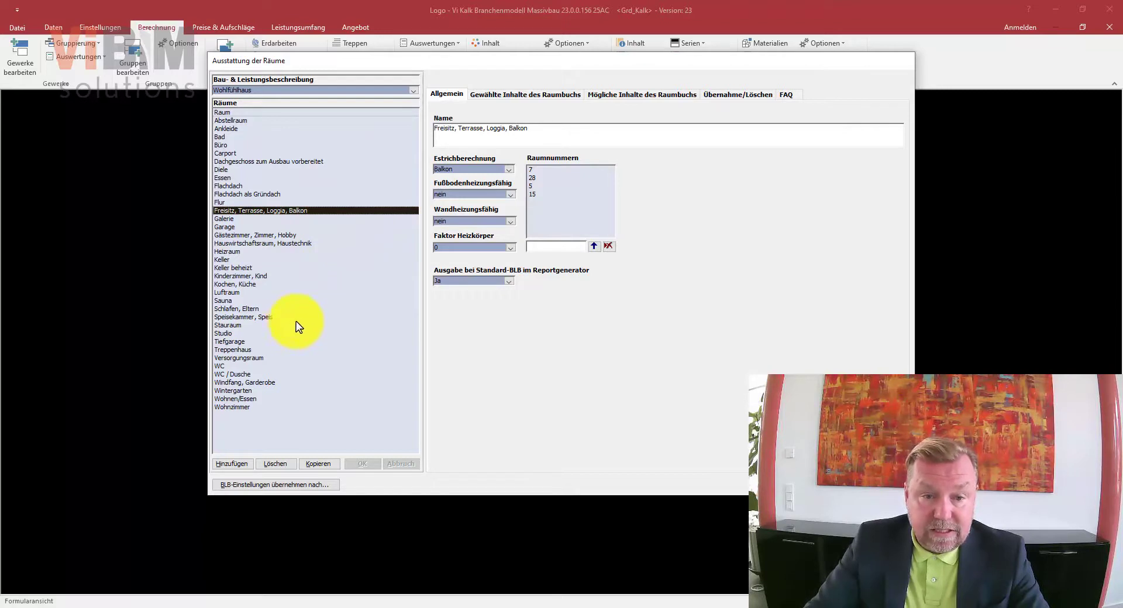
# Select Tiefgarage in the Räume list to show its general details with Raumbuch number 600
pyautogui.click(222, 342)
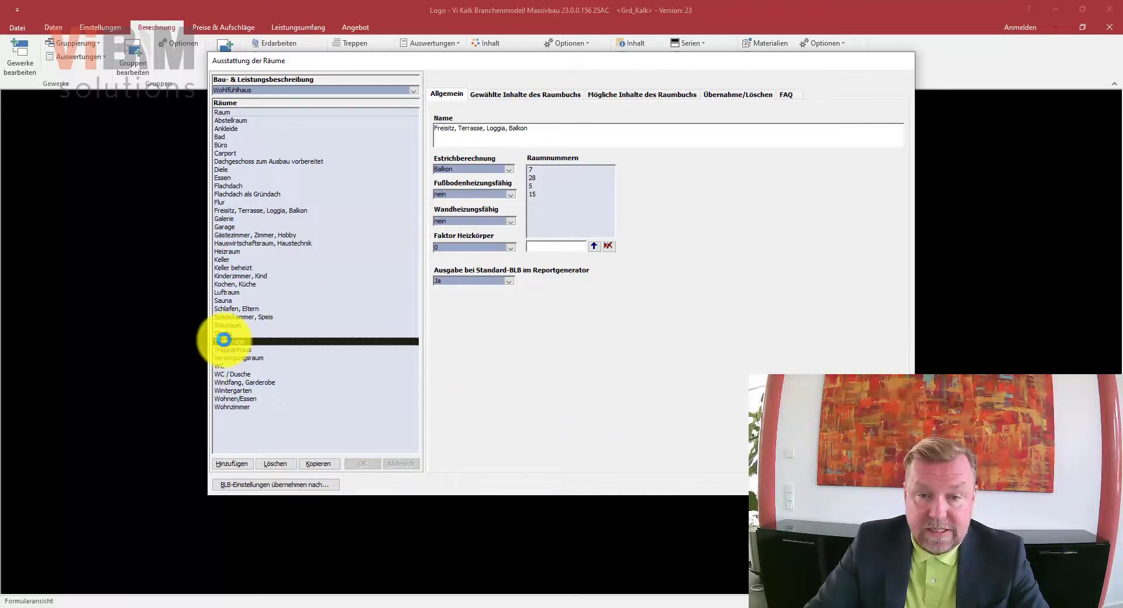
# Show Tiefgarage's chosen Raumbuch contents filtered to the Elektroausstattung category
pyautogui.click(540, 88)
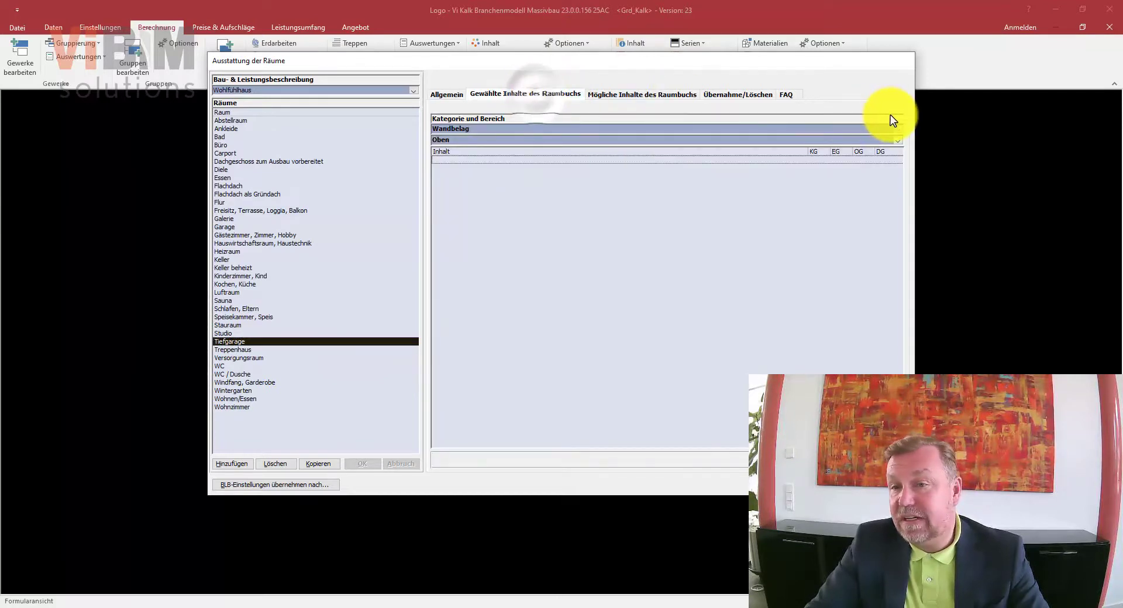
pyautogui.click(896, 128)
pyautogui.click(456, 139)
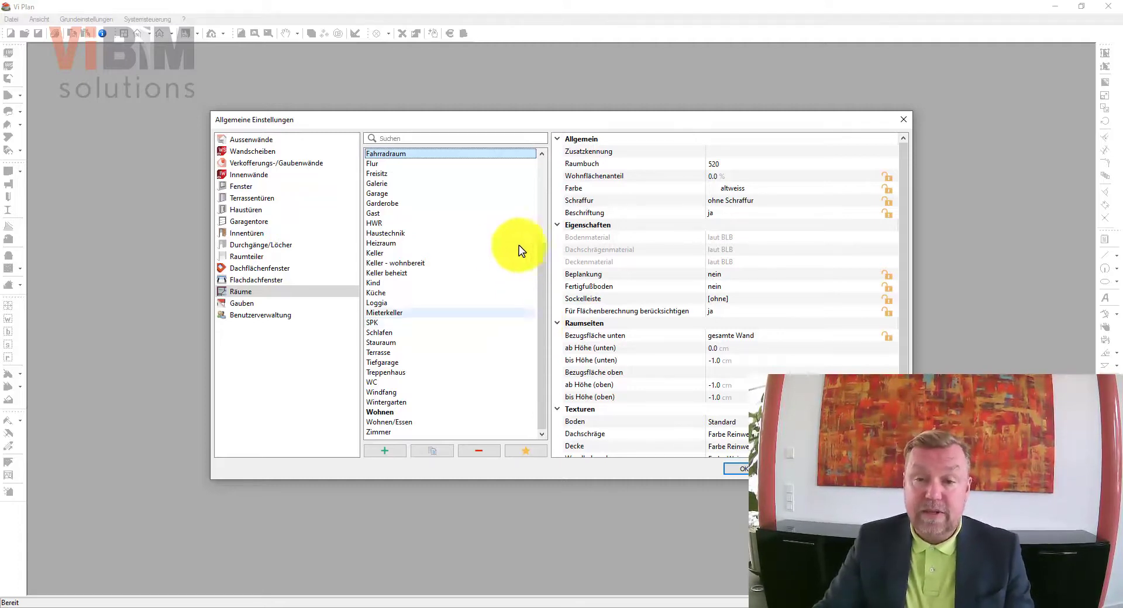
# Review the Diele and Küche room types' properties in the Räume settings
pyautogui.moveTo(541, 269); pyautogui.dragTo(540, 164)
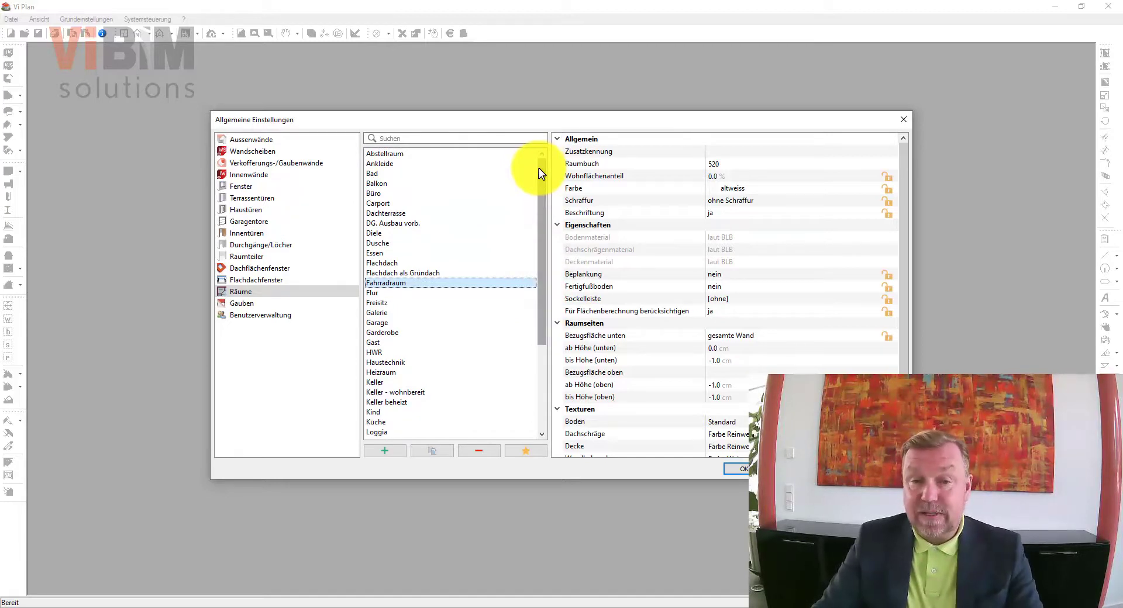
pyautogui.click(402, 232)
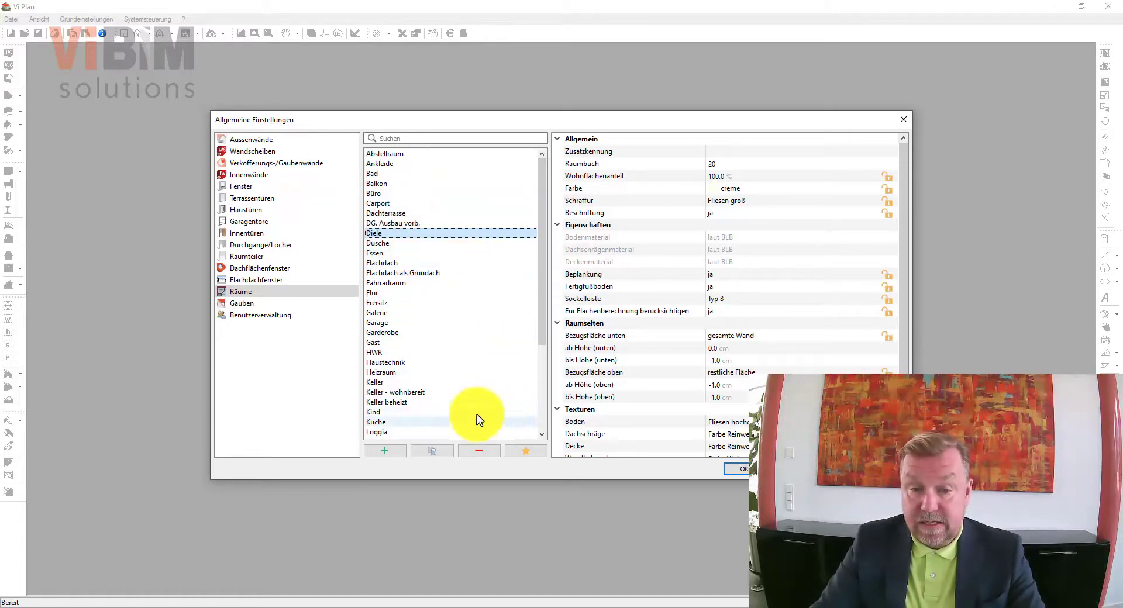
pyautogui.click(441, 423)
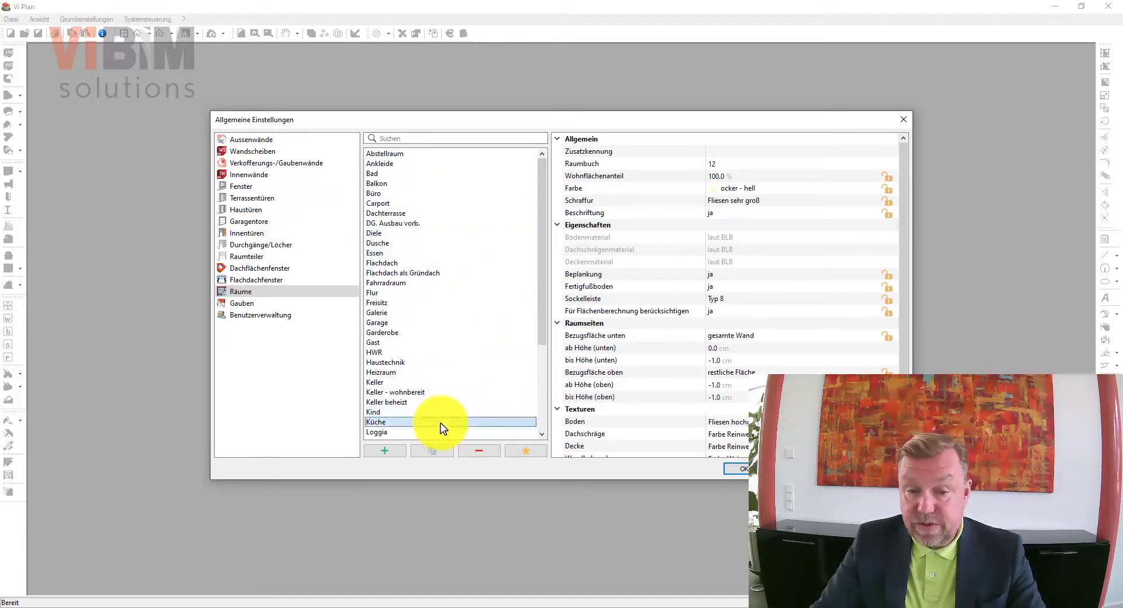
pyautogui.click(390, 423)
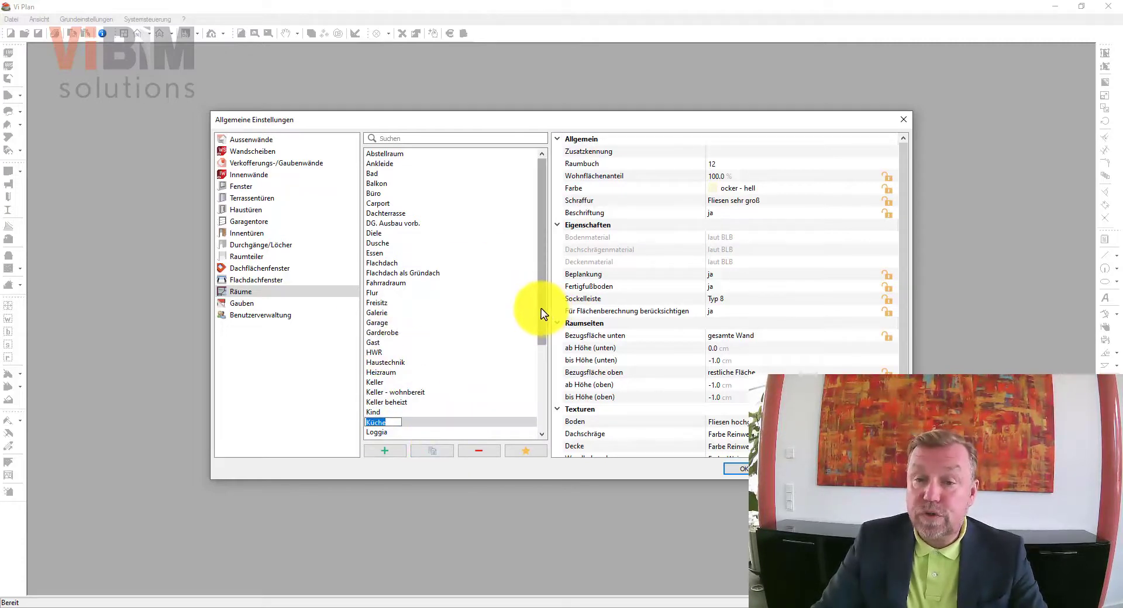
pyautogui.moveTo(542, 308); pyautogui.dragTo(524, 418)
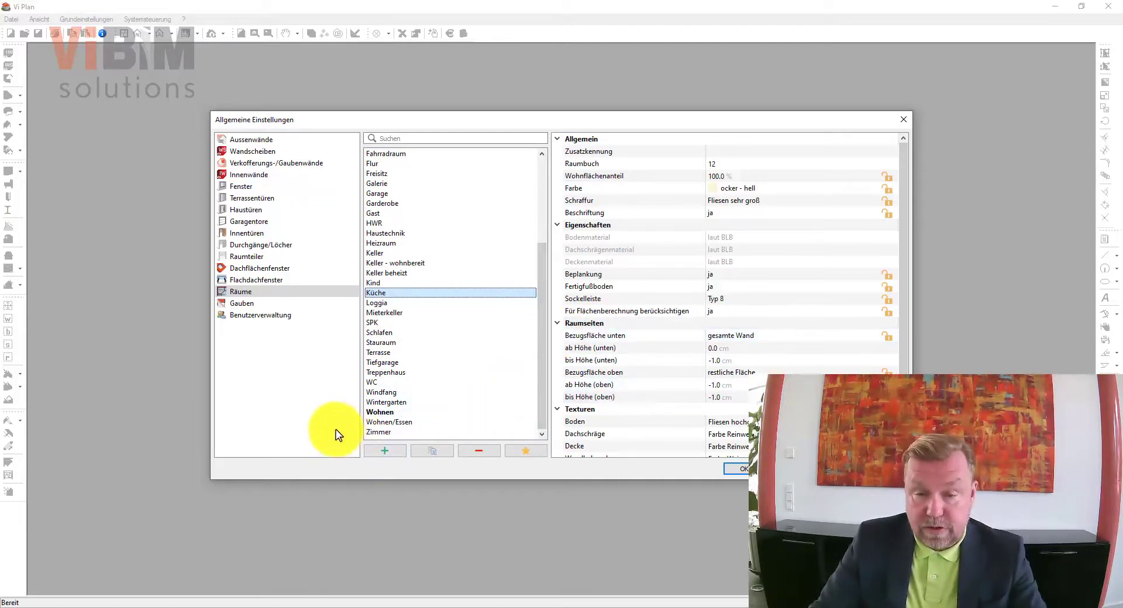
# Select Wohnen and bring up its Raumbuch number 1 with the list of numbers already used
pyautogui.click(395, 412)
pyautogui.click(719, 165)
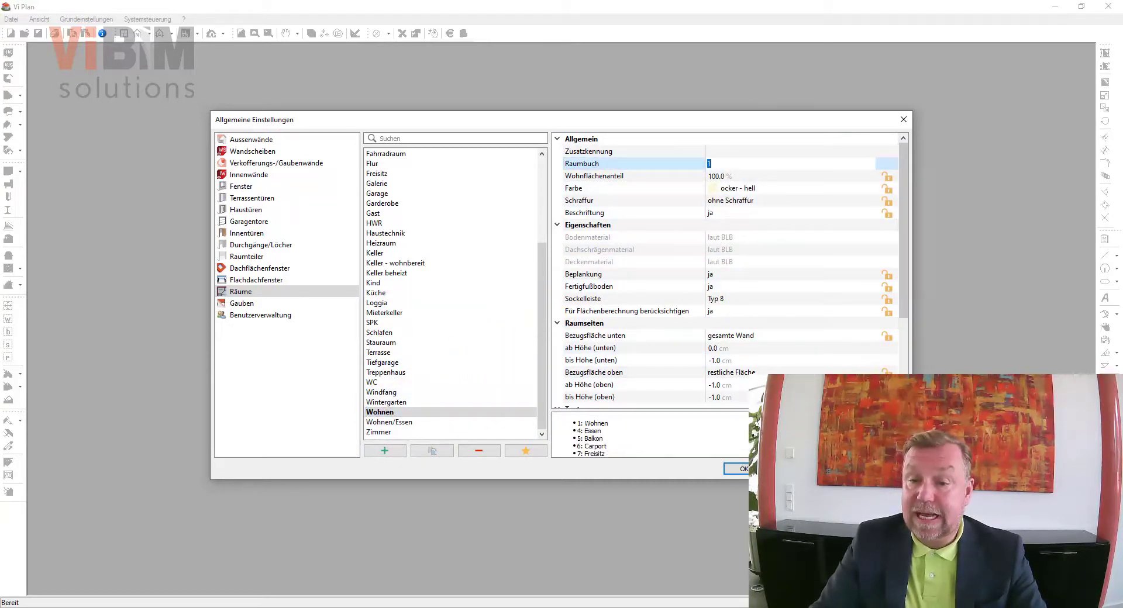
pyautogui.press('Return')
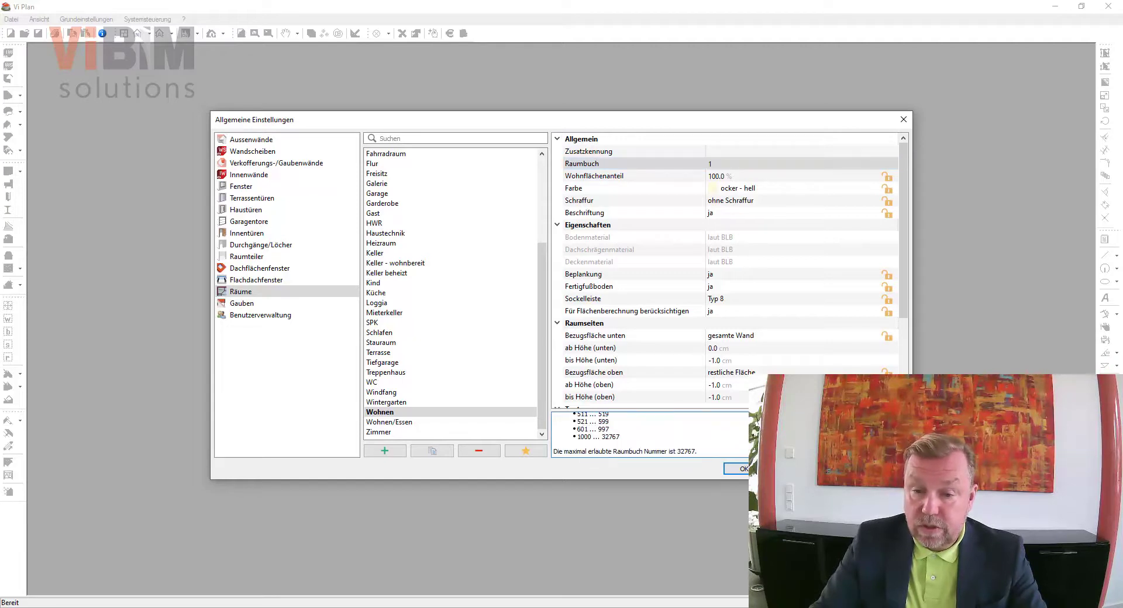
pyautogui.scroll(-3, 650, 436)
pyautogui.scroll(-3, 649, 436)
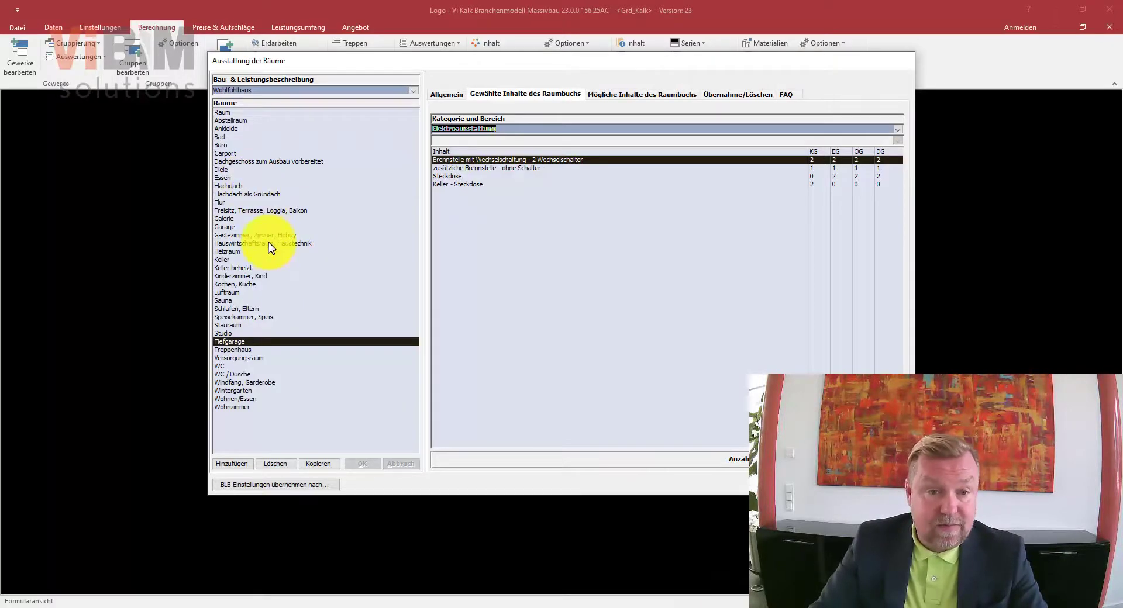
# Select the living-room entry near the bottom to show its chosen Elektroausstattung contents
pyautogui.click(244, 407)
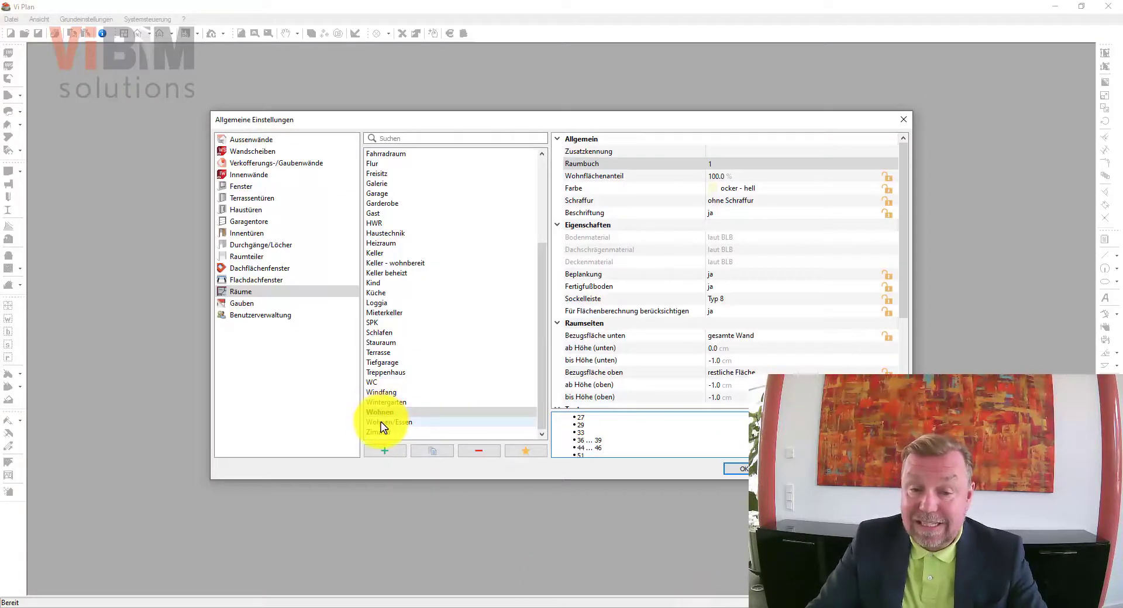
# Compare Wohnen/Essen's Raumbuch number 66 with the used-number list, then select Wohnen
pyautogui.click(381, 422)
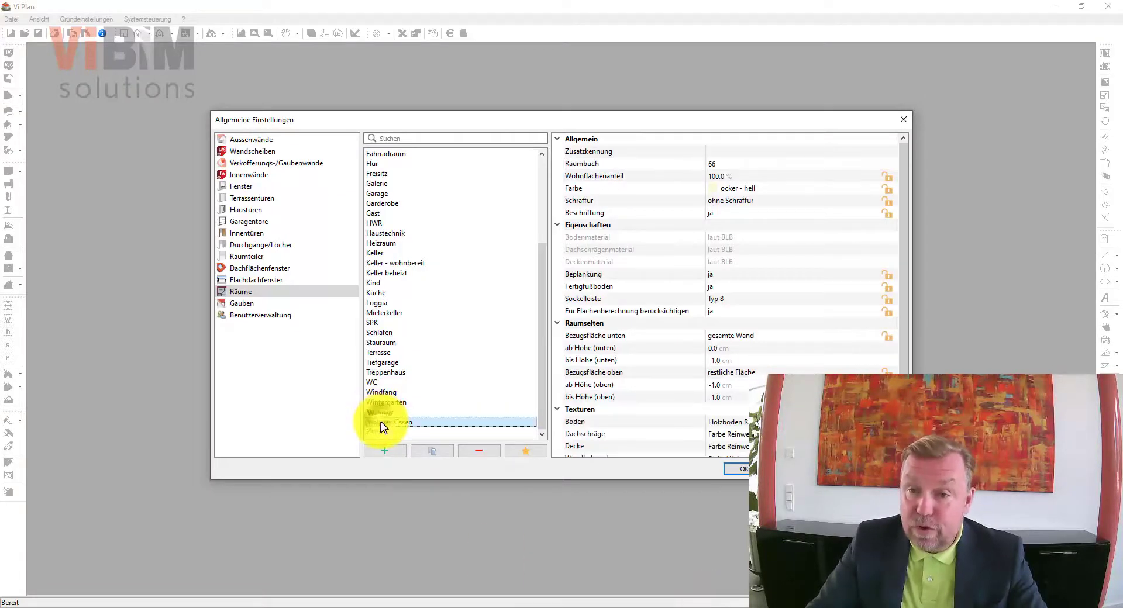
pyautogui.click(722, 162)
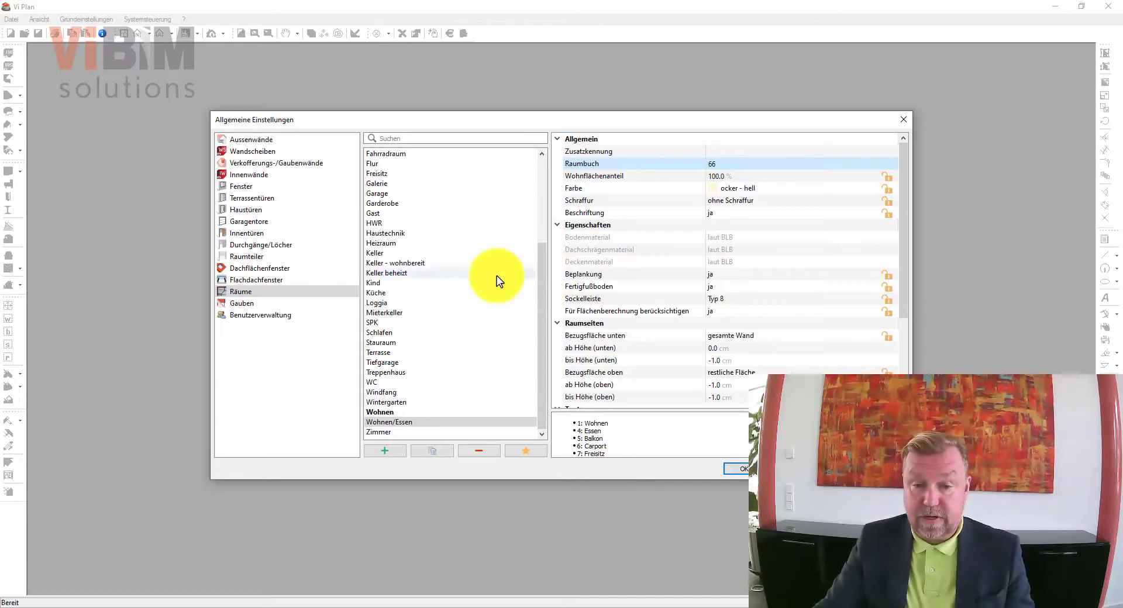
pyautogui.click(405, 412)
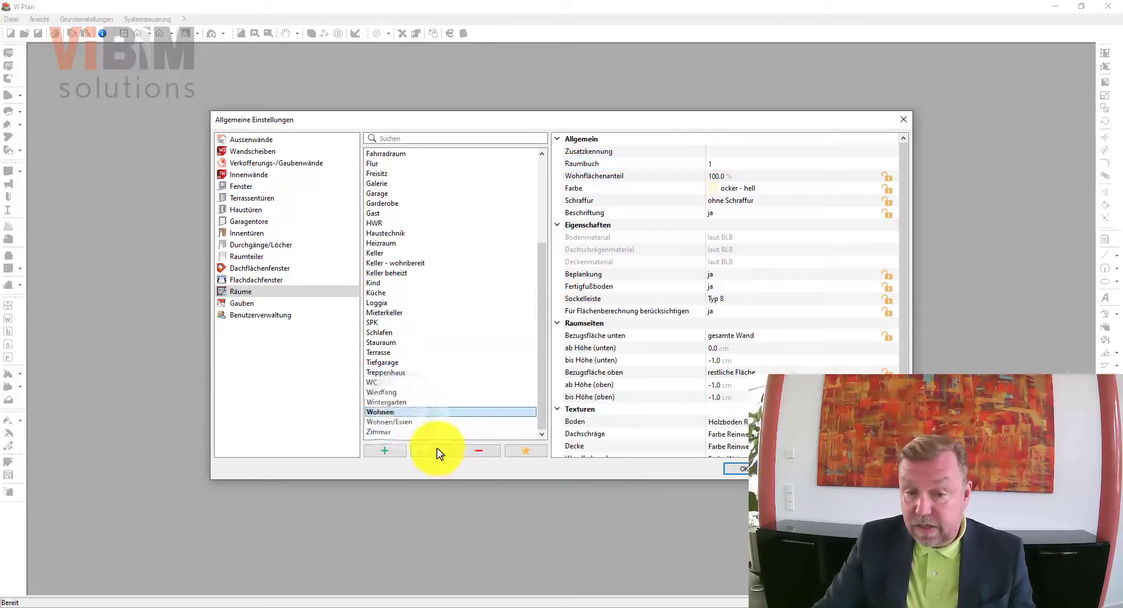
# Duplicate the Wohnen room type and rename the copy to 'Wohnen/Essen/Kochen'
pyautogui.click(437, 448)
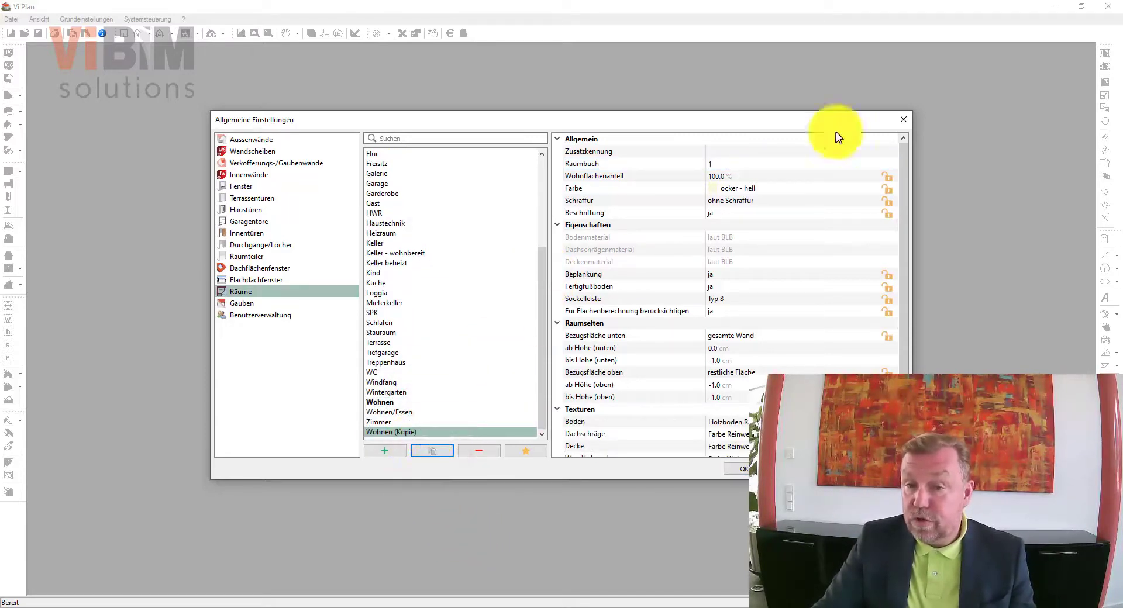
pyautogui.click(712, 164)
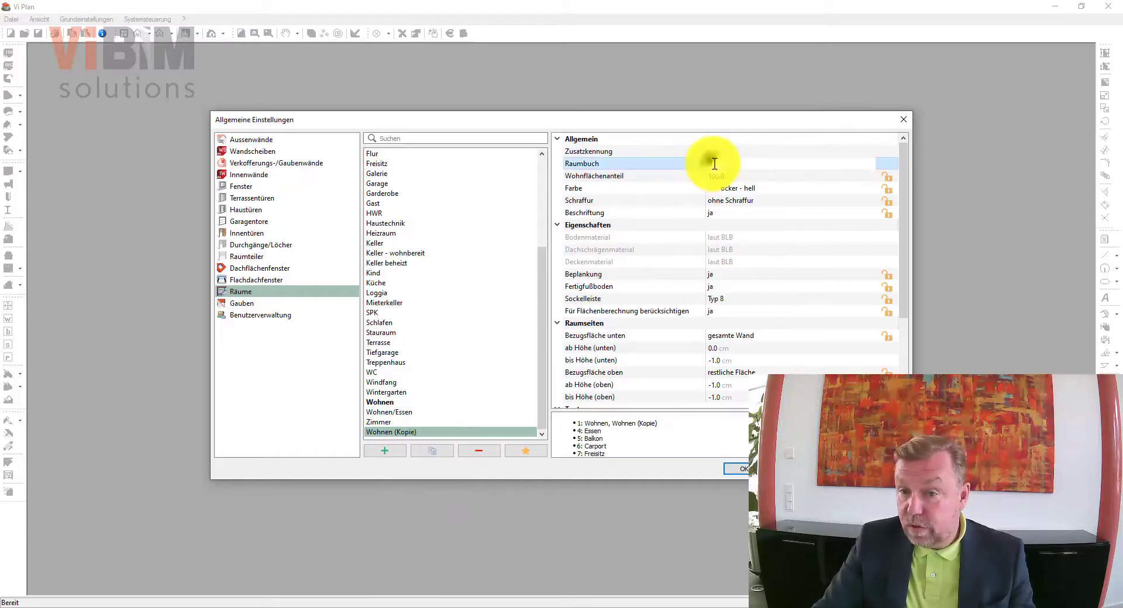
pyautogui.click(444, 432)
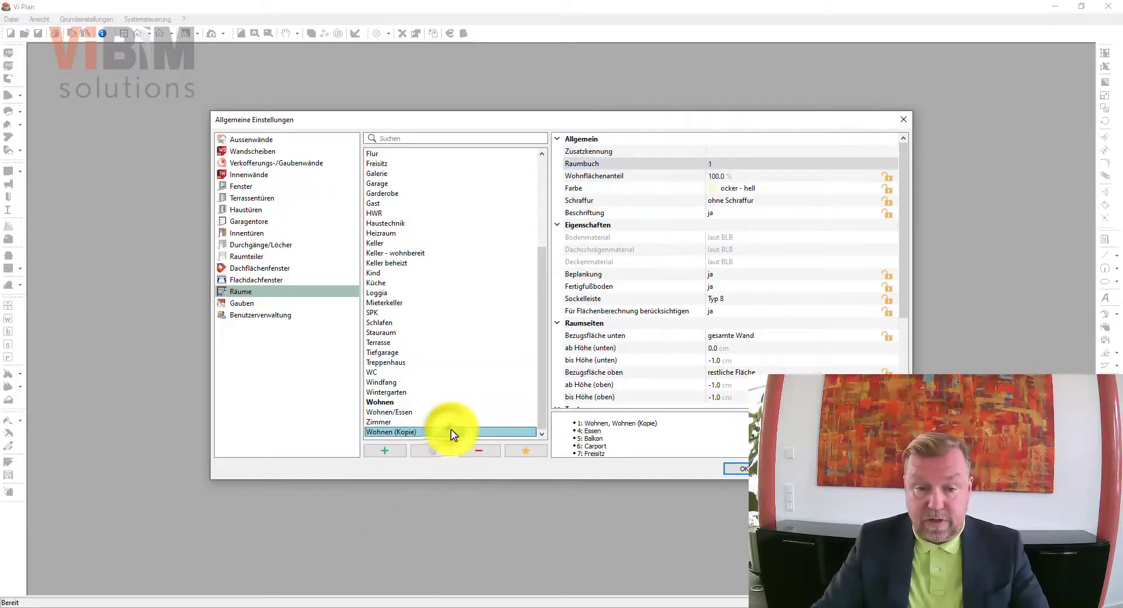
pyautogui.press('End')
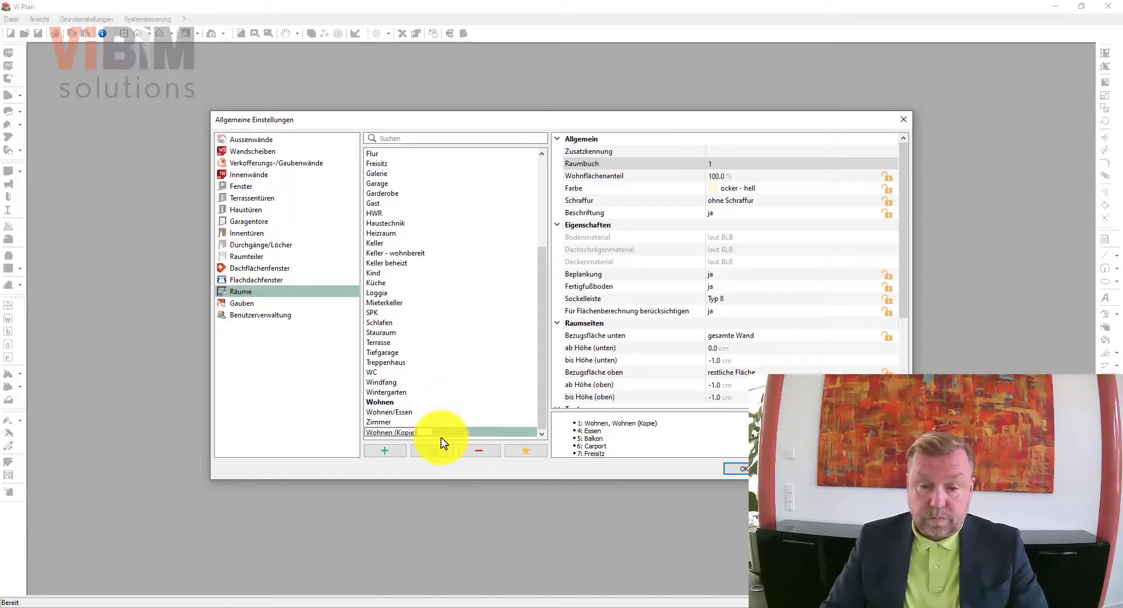
pyautogui.press('BackSpace')
pyautogui.press('BackSpace')
pyautogui.press('BackSpace')
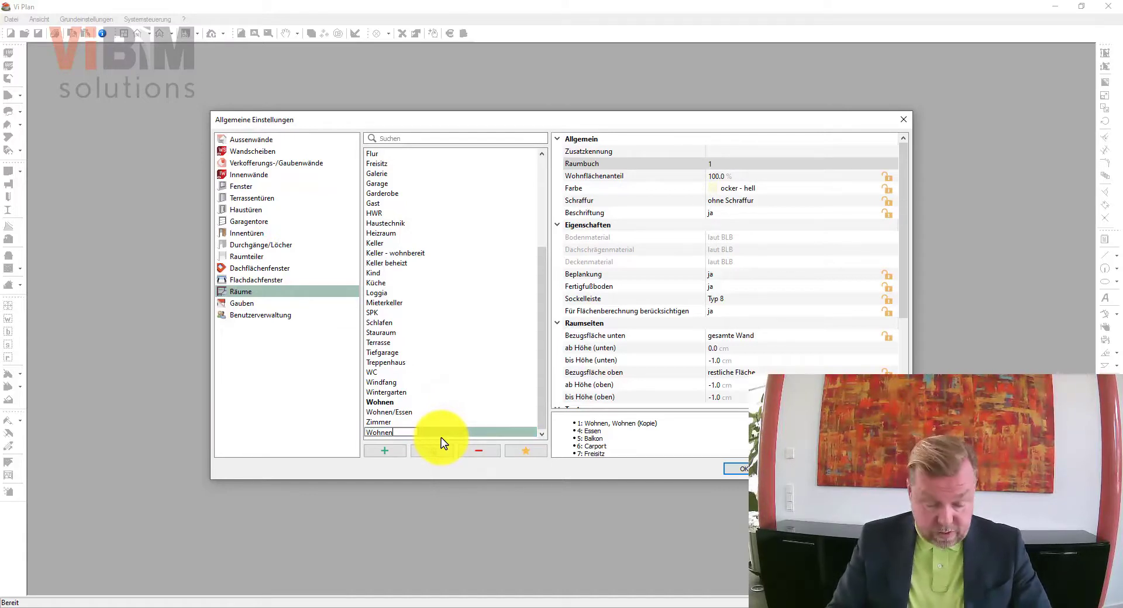
pyautogui.write('/Essen/Koc')
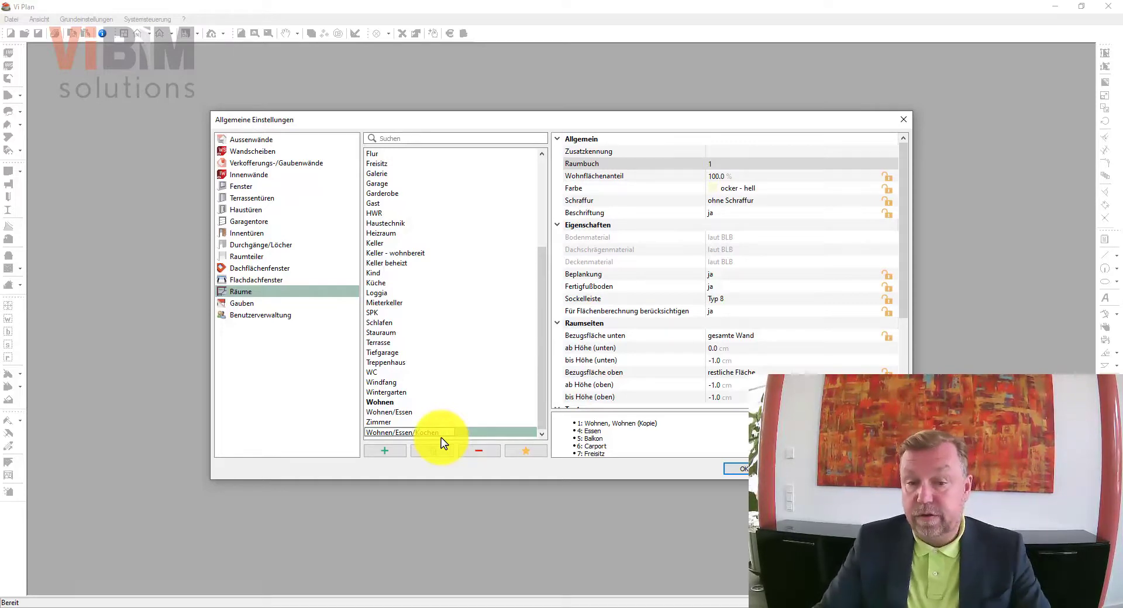
pyautogui.write('hen')
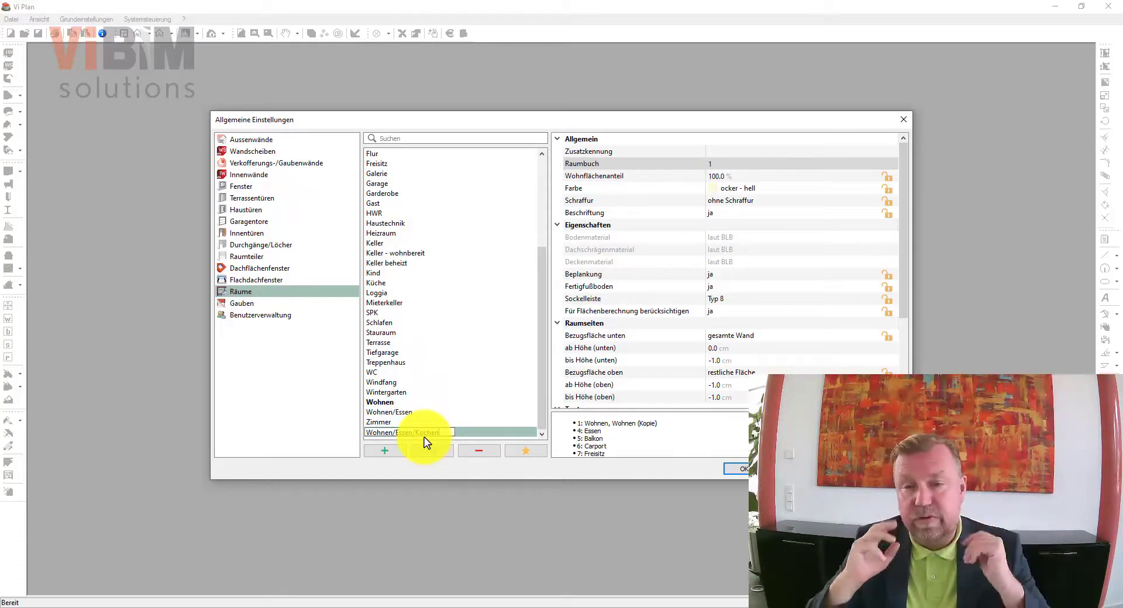
# Keep the new room type's Raumbuch number at 1, matching Wohnen
pyautogui.click(724, 163)
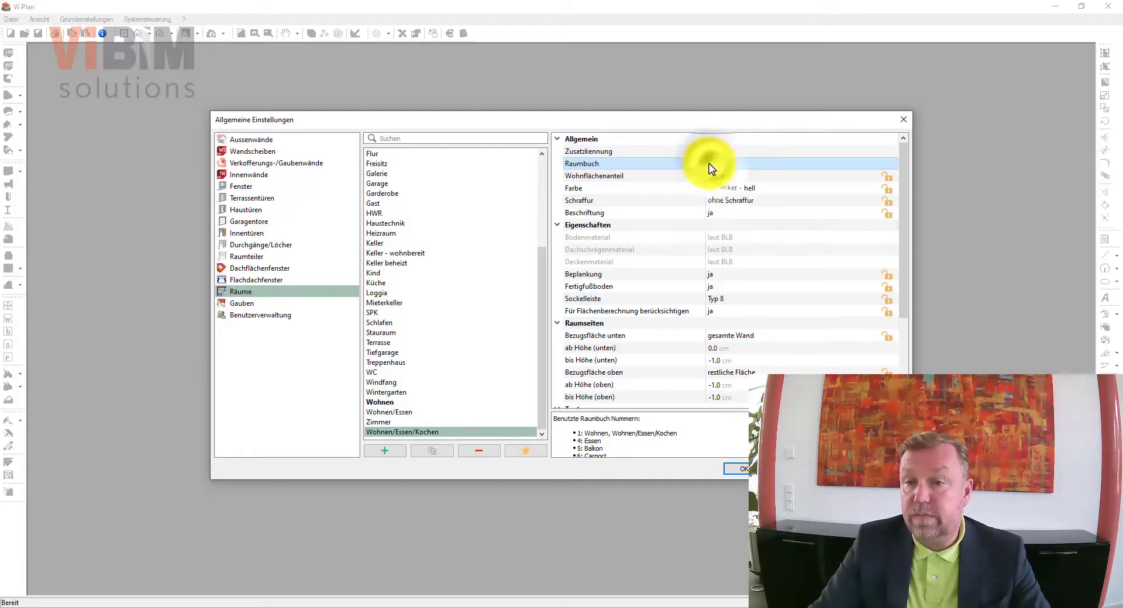
pyautogui.click(711, 164)
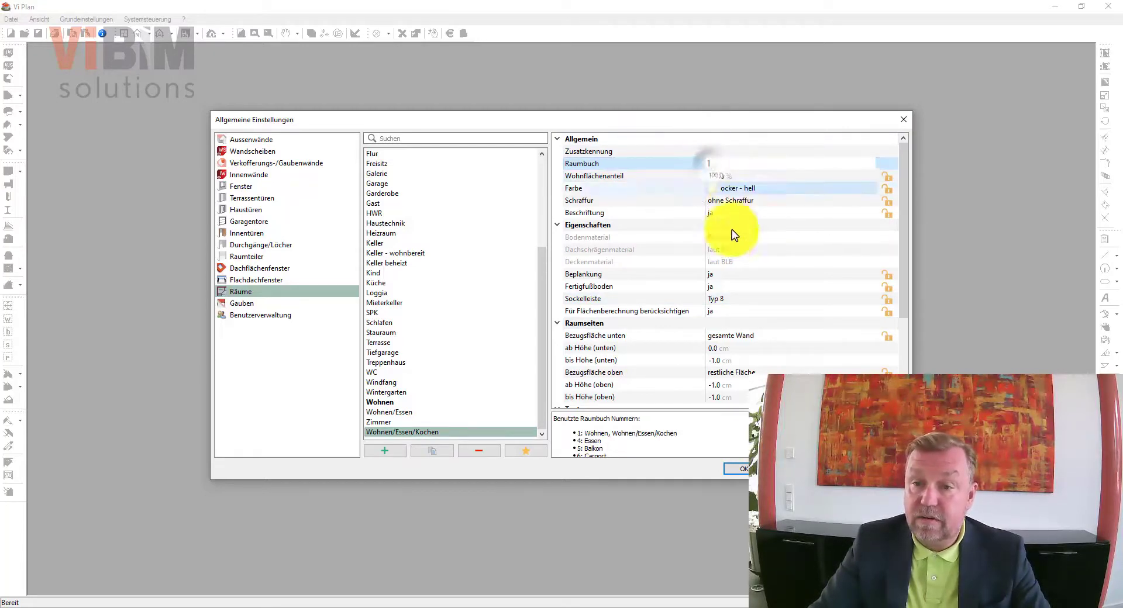
pyautogui.doubleClick(717, 163)
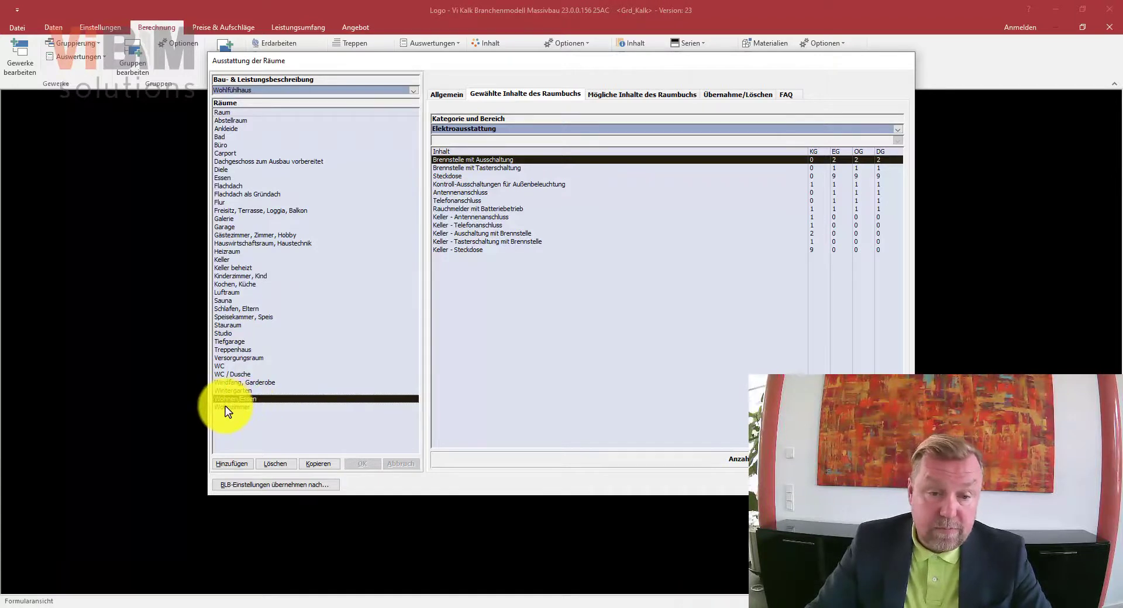
# Select Wohnzimmer to show its chosen Elektroausstattung contents
pyautogui.click(225, 406)
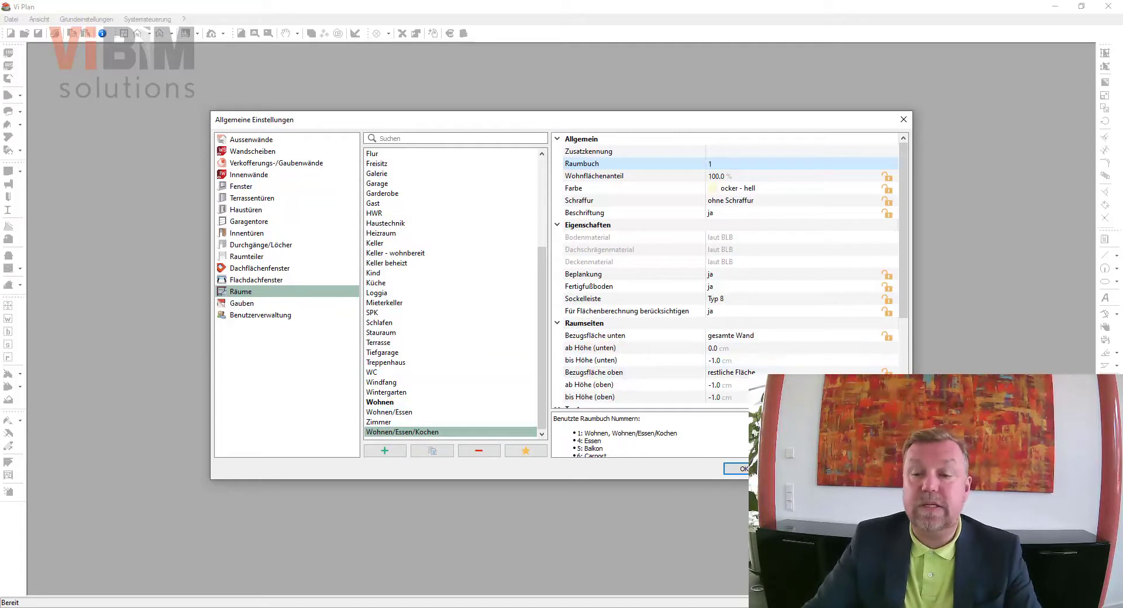
# Confirm the Allgemeine Einstellungen dialog with OK, keeping Wohnen/Essen/Kochen
pyautogui.press('Return')
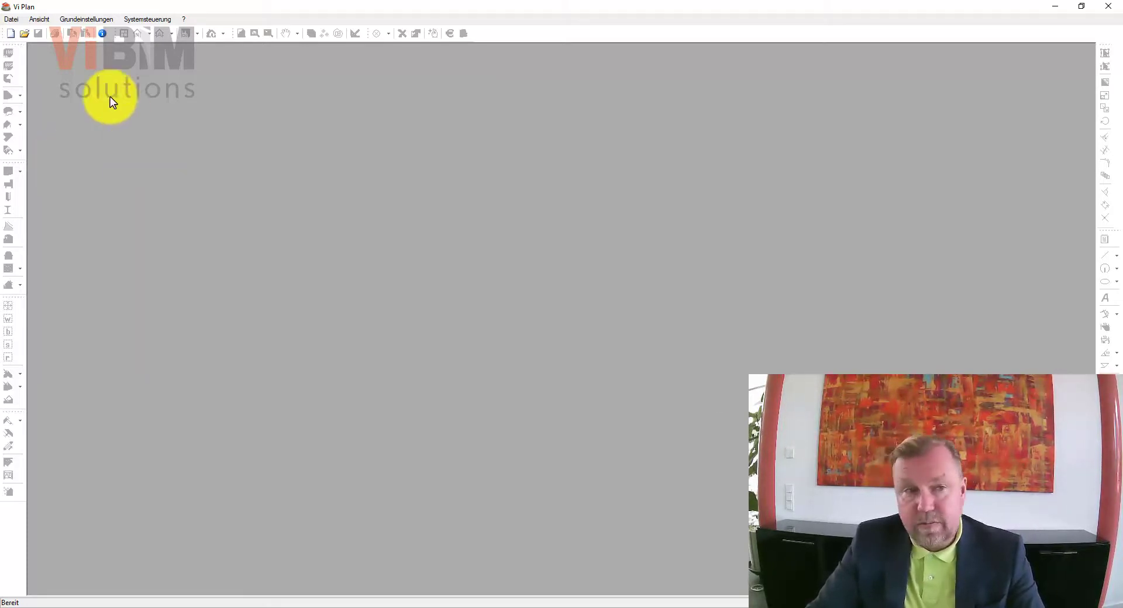
# Launch the Batchlauf Raumeigenschaften aktualisieren batch run from the Datei menu
pyautogui.click(11, 19)
pyautogui.moveTo(35, 105)
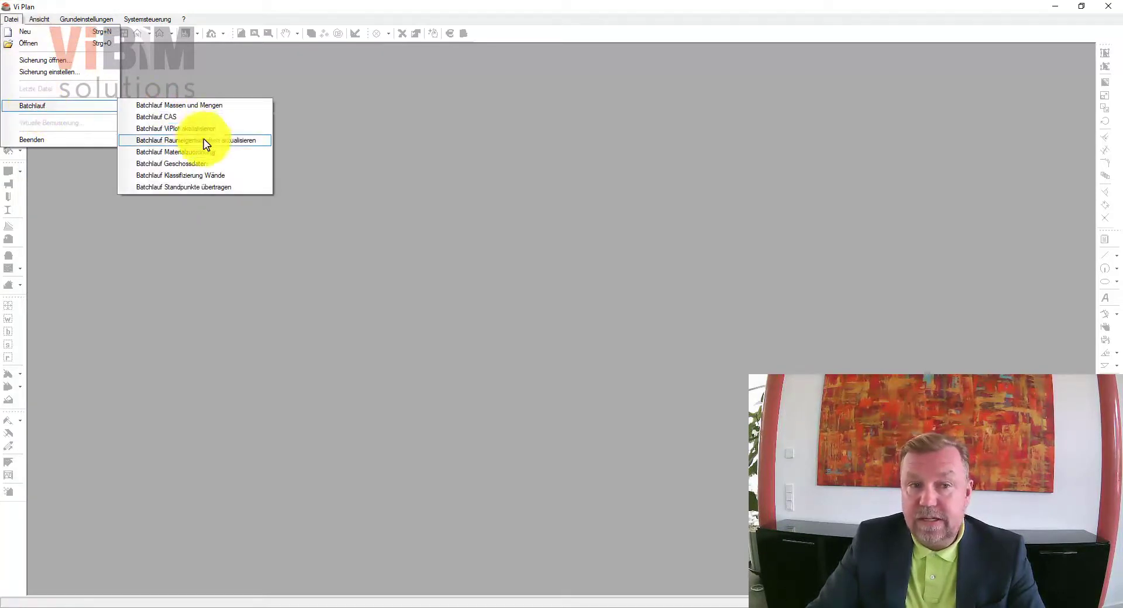
pyautogui.click(241, 141)
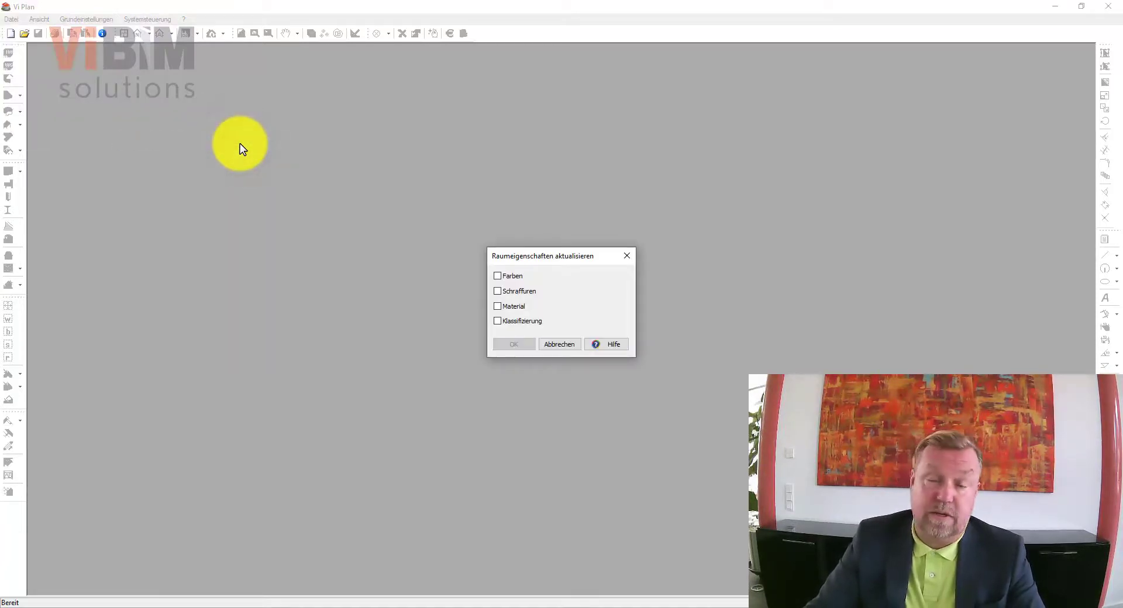